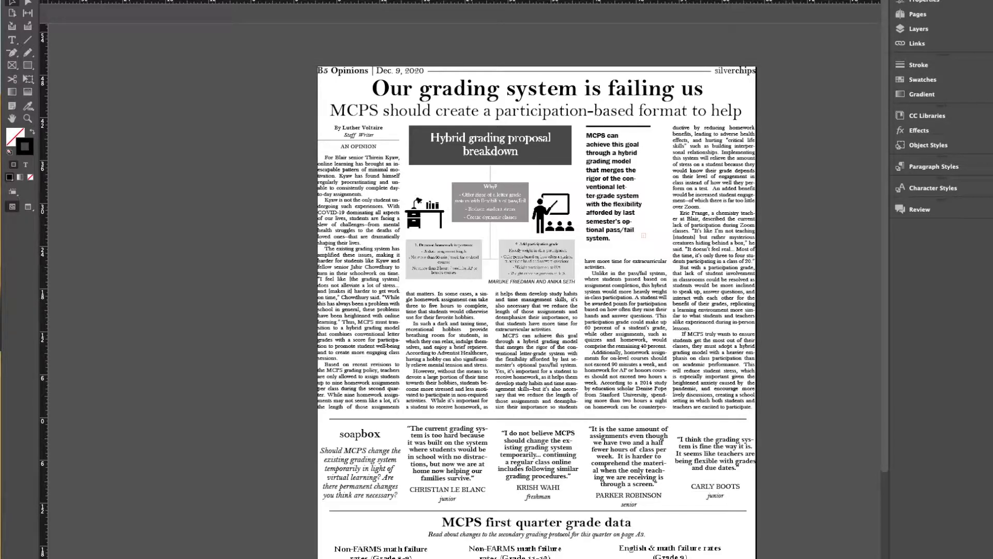
# - Group all the soapbox quotes, the soapbox title text and the two horizontal rules between the article and the grade data
pyautogui.scroll(-5, 290, 427)
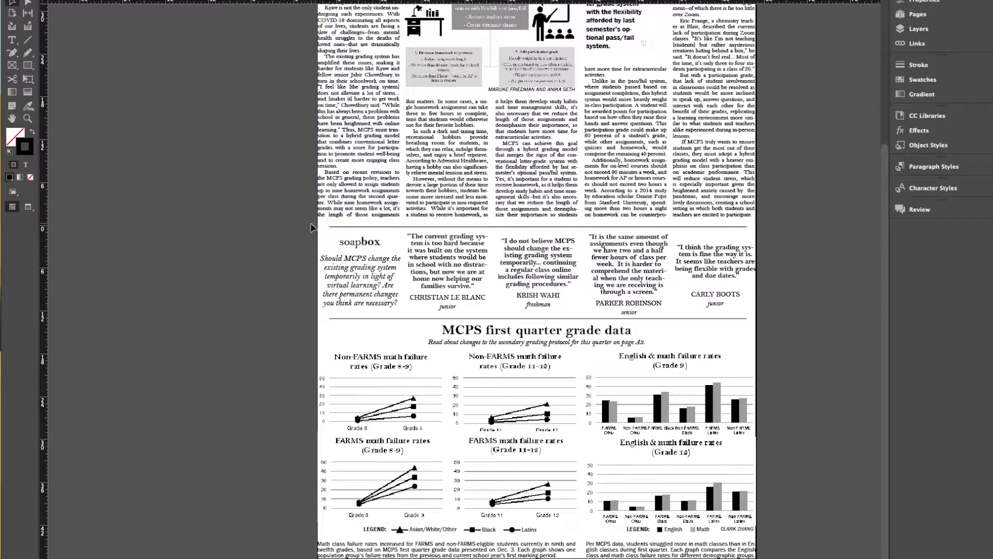
pyautogui.moveTo(313, 226); pyautogui.dragTo(775, 322)
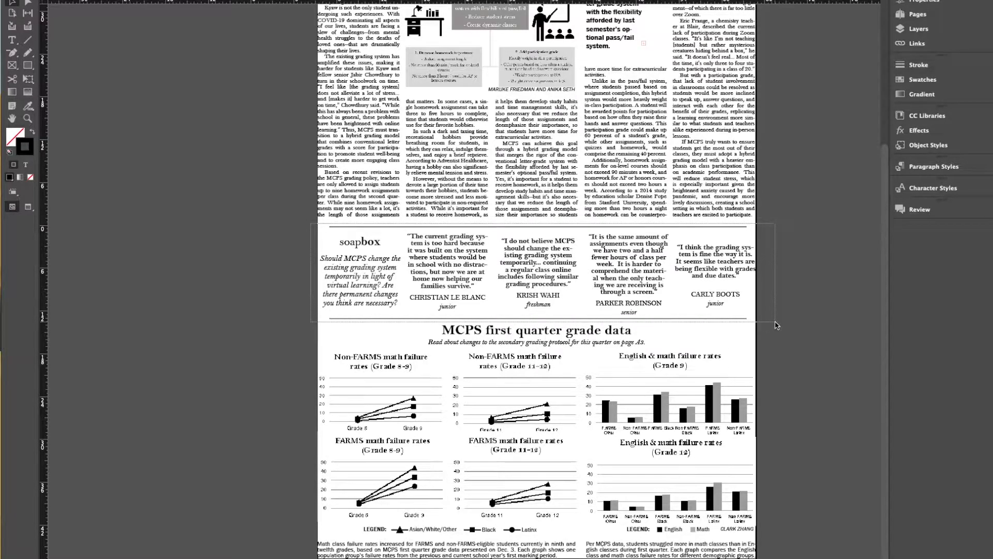
pyautogui.moveTo(775, 325); pyautogui.dragTo(776, 326)
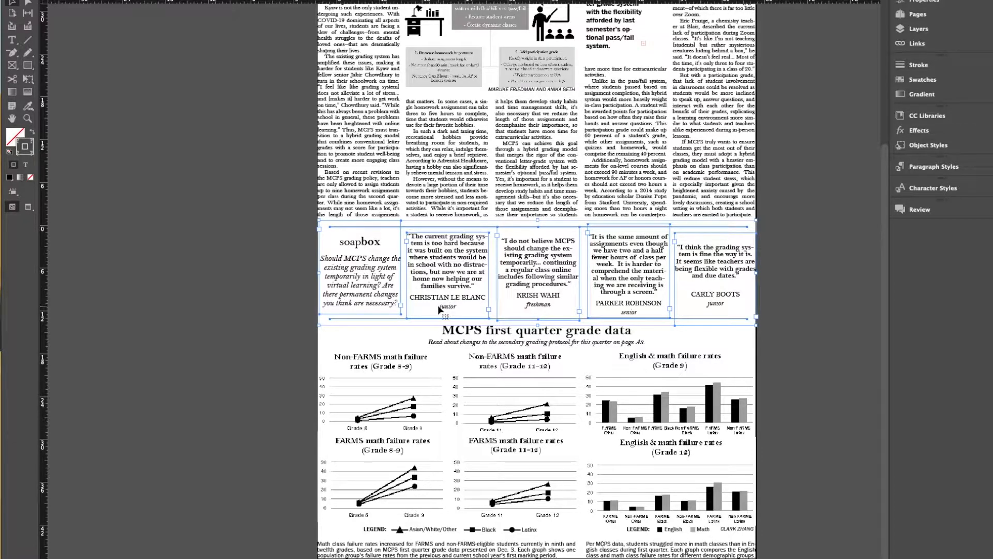
pyautogui.hotkey('ctrl', 'g')
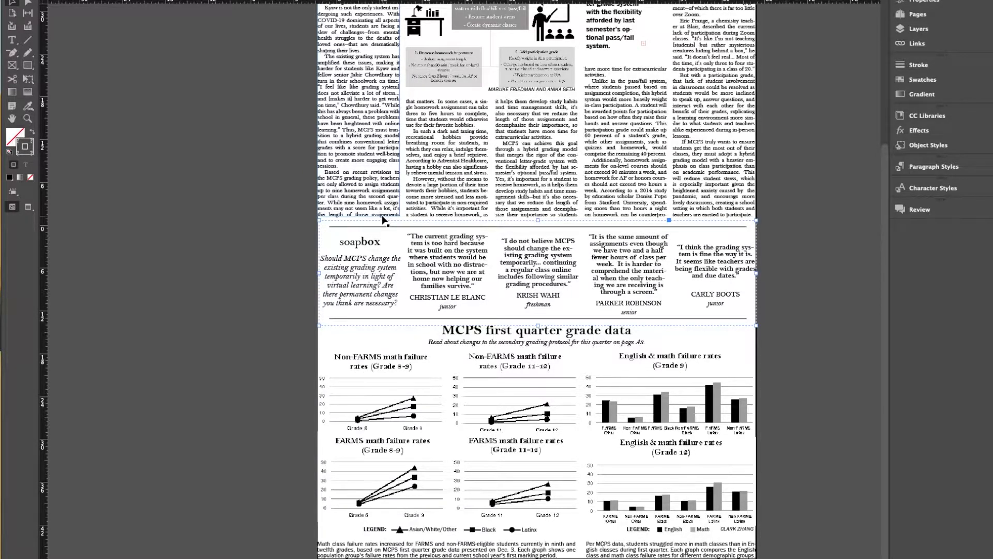
# - Move the soapbox group off the page onto the pasteboard beside it, and select its last quote frame individually within the group
pyautogui.moveTo(452, 258); pyautogui.dragTo(158, 251)
pyautogui.moveTo(499, 295); pyautogui.dragTo(205, 278)
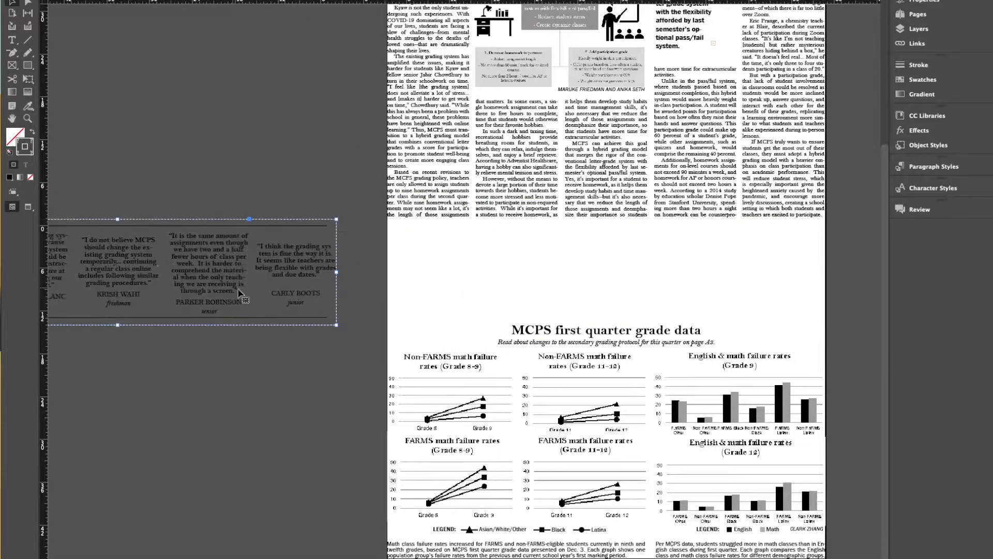
pyautogui.click(357, 297)
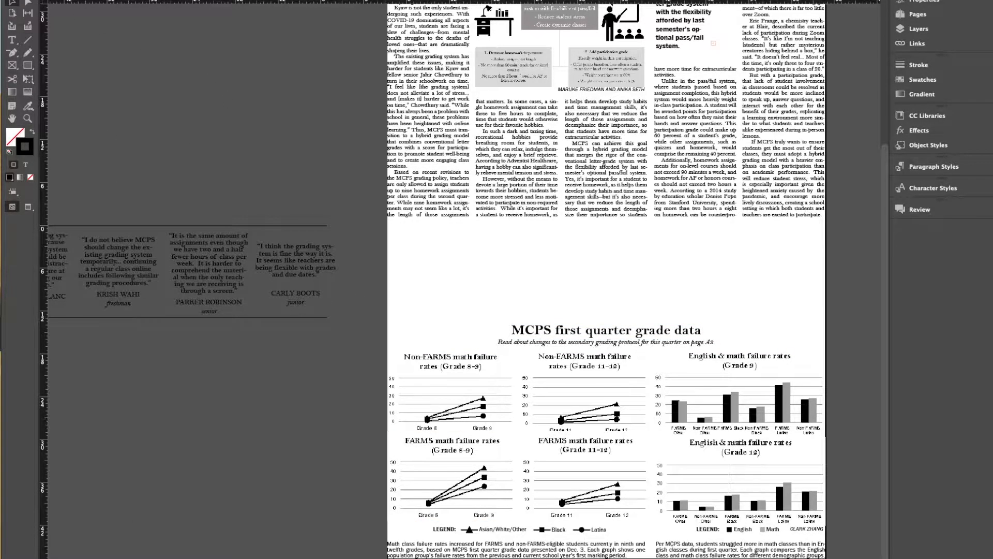
pyautogui.click(322, 272)
pyautogui.doubleClick(321, 274)
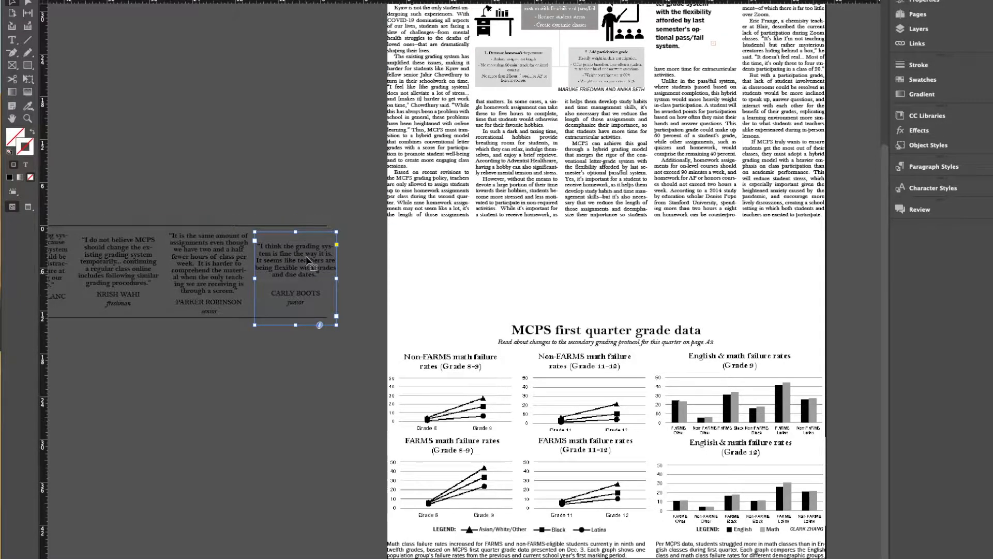
pyautogui.click(325, 161)
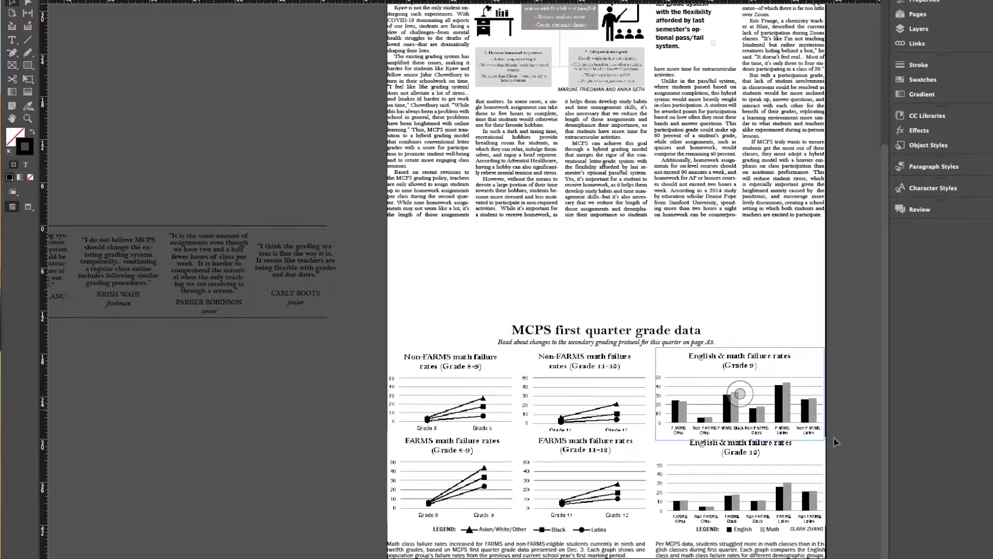
# - Nudge the "FARMS math failure rates (Grade 11–12)" graph slightly down, and clear the selection
pyautogui.hscroll(2, 687, 551)
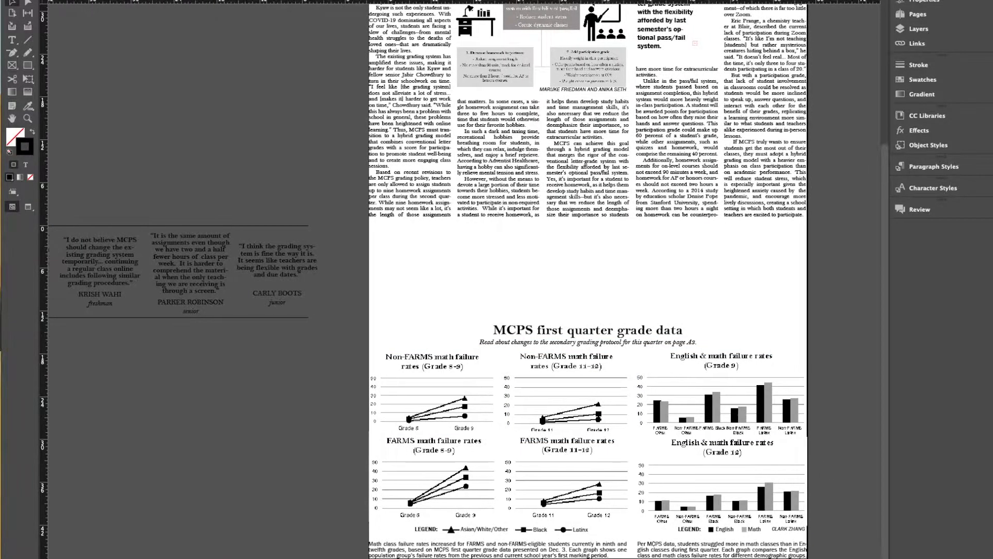
pyautogui.press('super+equal')
pyautogui.scroll(-3, 724, 414)
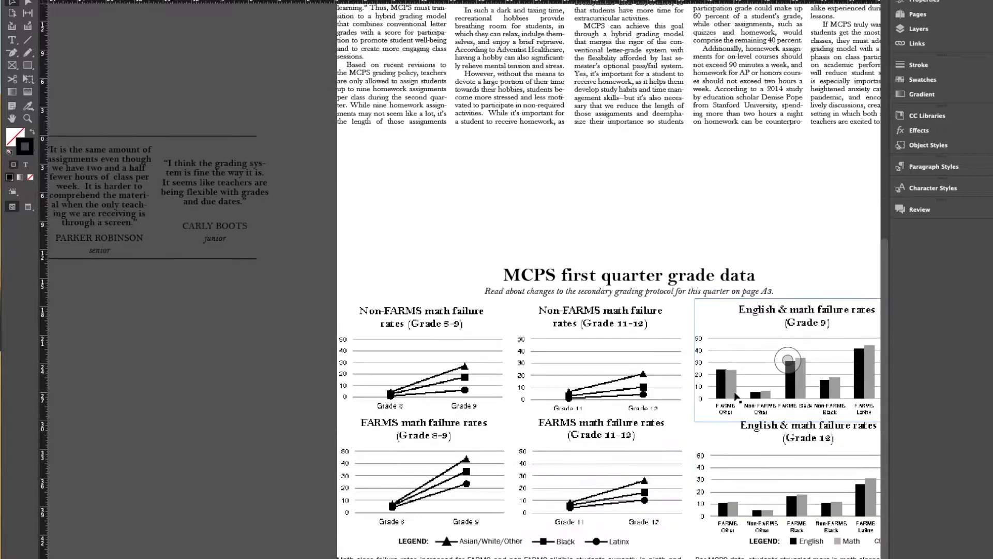
pyautogui.click(613, 352)
pyautogui.moveTo(605, 333); pyautogui.dragTo(595, 328)
pyautogui.click(595, 428)
pyautogui.click(421, 317)
pyautogui.click(420, 434)
pyautogui.click(599, 435)
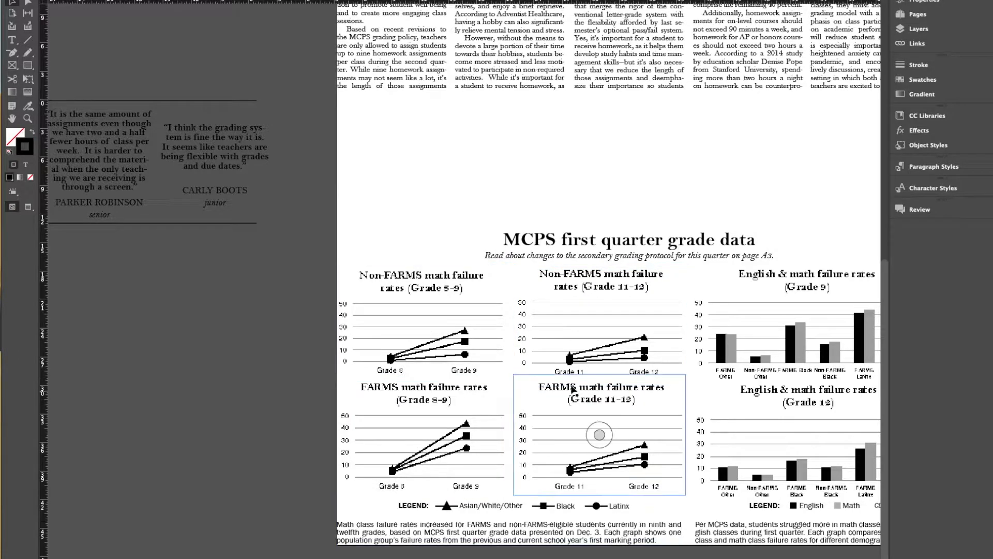
pyautogui.press('Down')
pyautogui.press('Down')
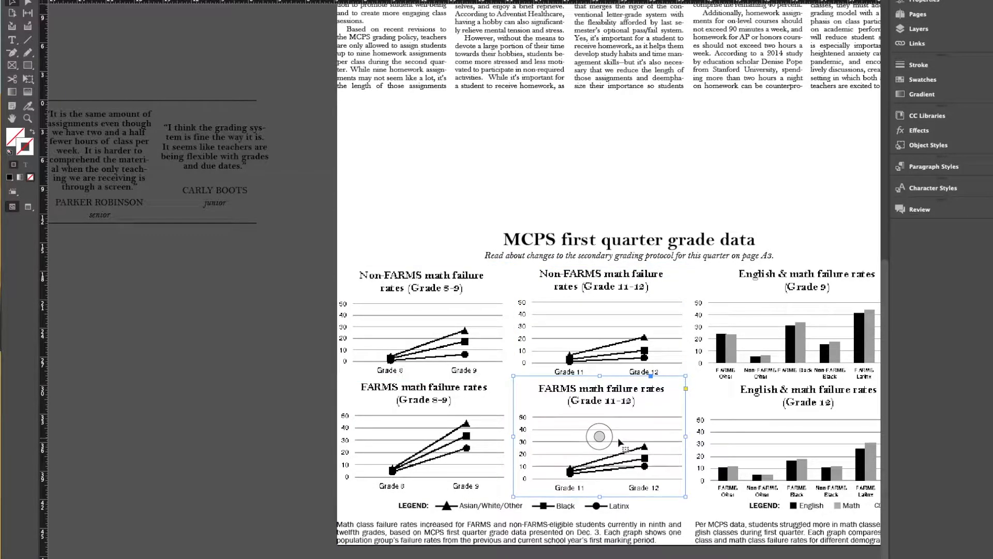
pyautogui.click(421, 435)
pyautogui.press('super+shift+a')
# - Group the four FARMS and Non-FARMS line graphs together with their legend and caption
pyautogui.hscroll(4, 600, 362)
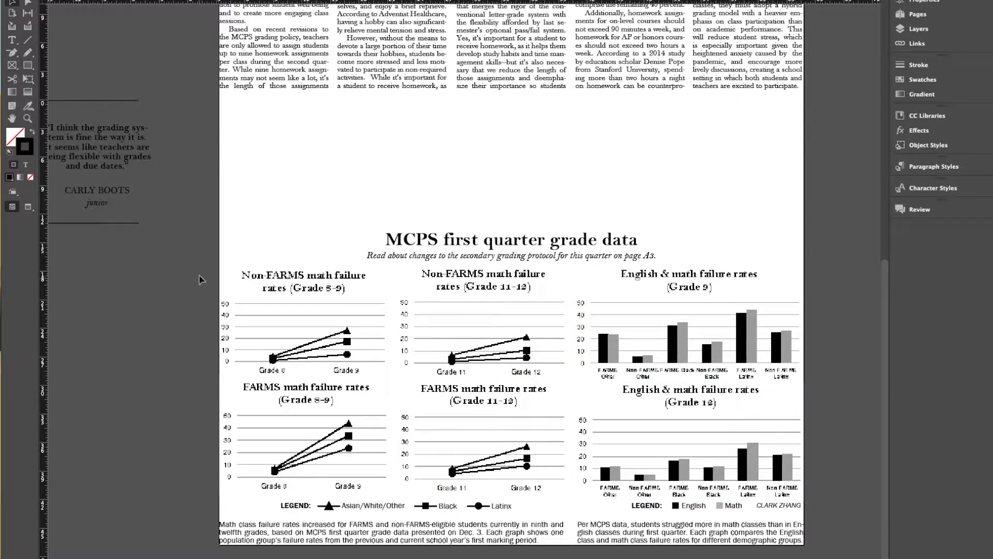
pyautogui.moveTo(306, 306)
pyautogui.mouseDown()
pyautogui.moveTo(179, 318)
pyautogui.moveTo(264, 303)
pyautogui.moveTo(528, 407)
pyautogui.moveTo(569, 550)
pyautogui.mouseUp()
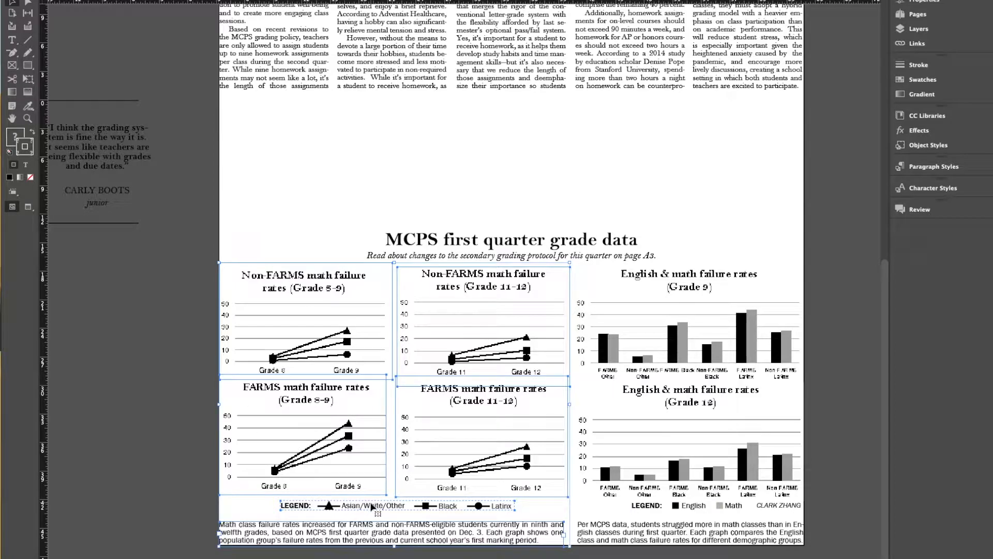
pyautogui.rightClick(440, 472)
pyautogui.click(459, 442)
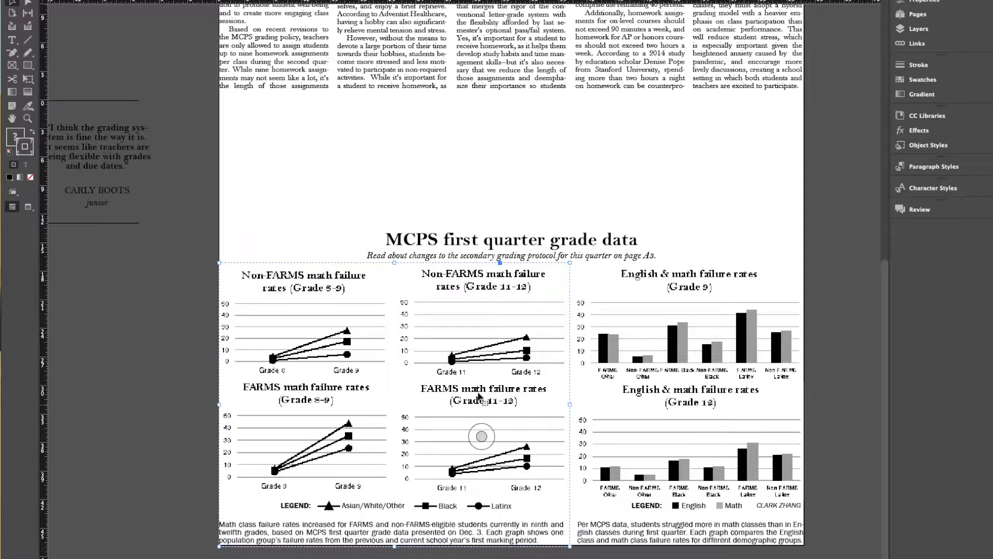
# - Move the line graph group off the page's lower half onto the pasteboard
pyautogui.moveTo(389, 382); pyautogui.dragTo(148, 438)
pyautogui.moveTo(258, 404); pyautogui.dragTo(196, 409)
pyautogui.moveTo(196, 408); pyautogui.dragTo(177, 409)
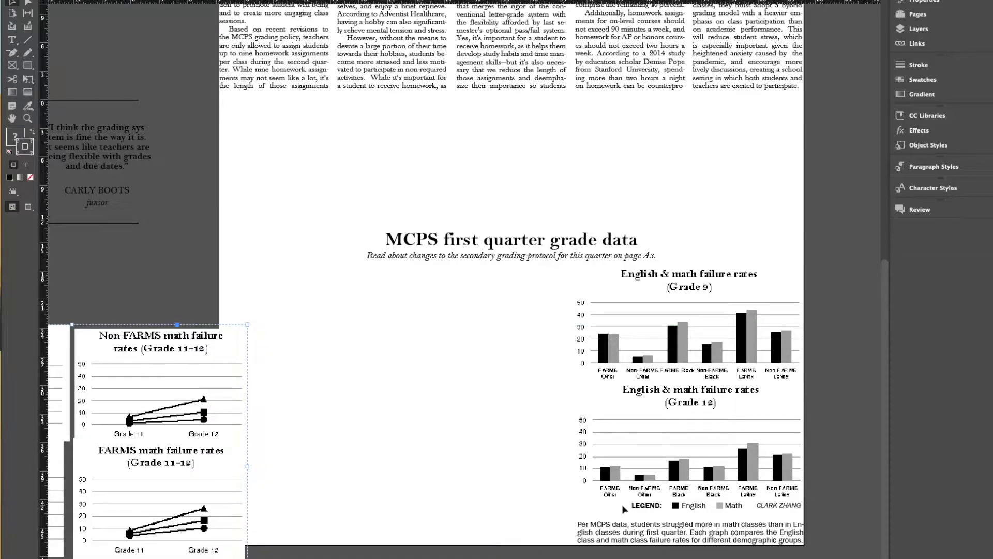
# - Group the English and Math legend items with the credit line below the bar graphs
pyautogui.click(794, 509)
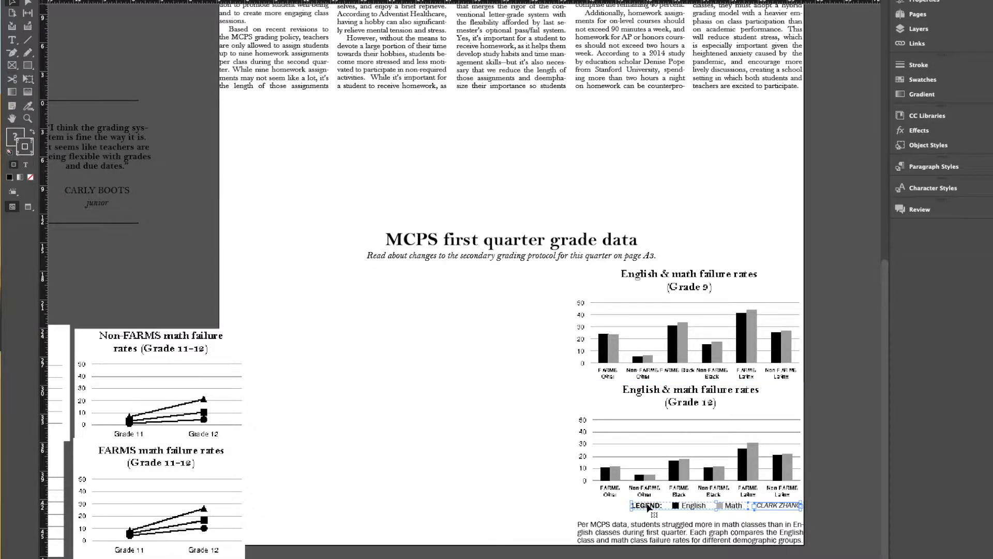
pyautogui.click(518, 484)
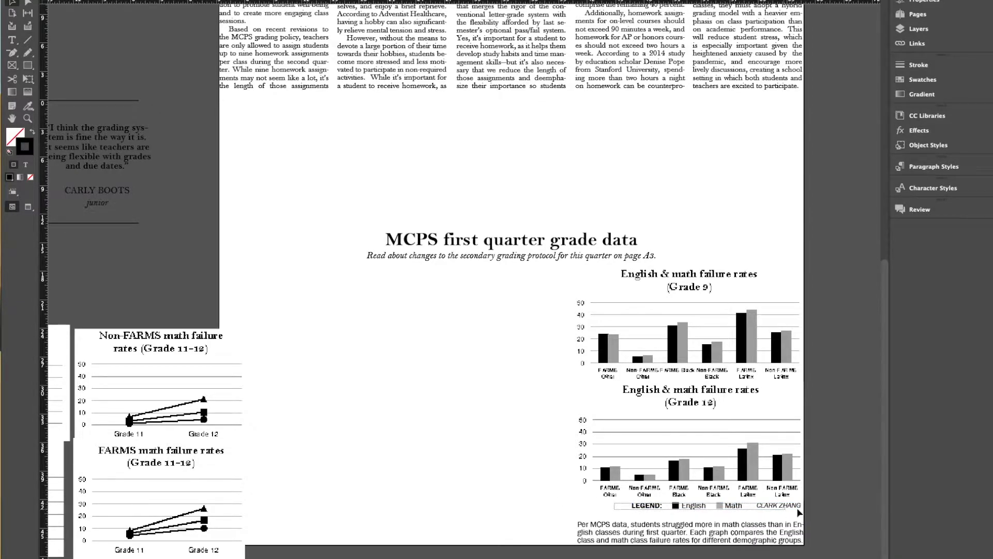
pyautogui.rightClick(696, 512)
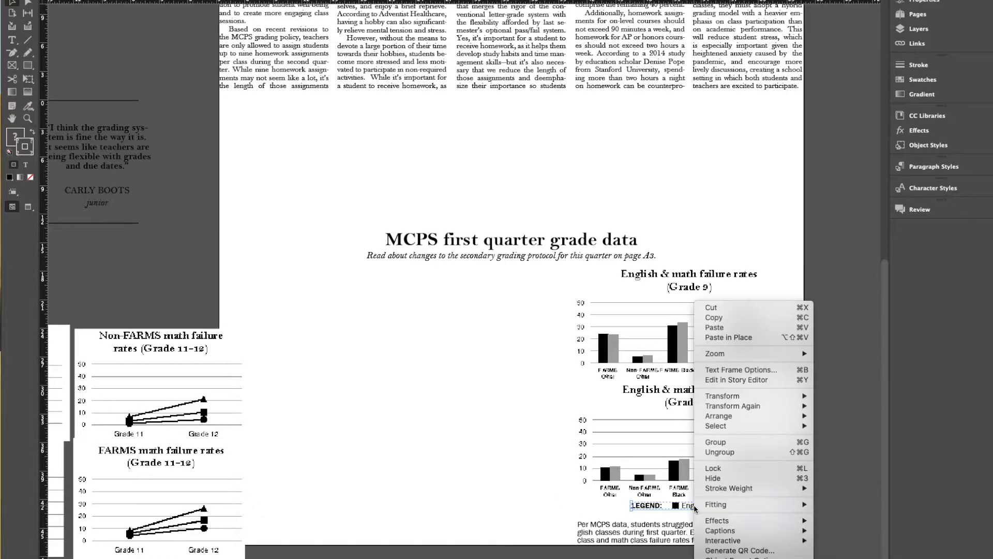
pyautogui.click(717, 442)
pyautogui.click(520, 495)
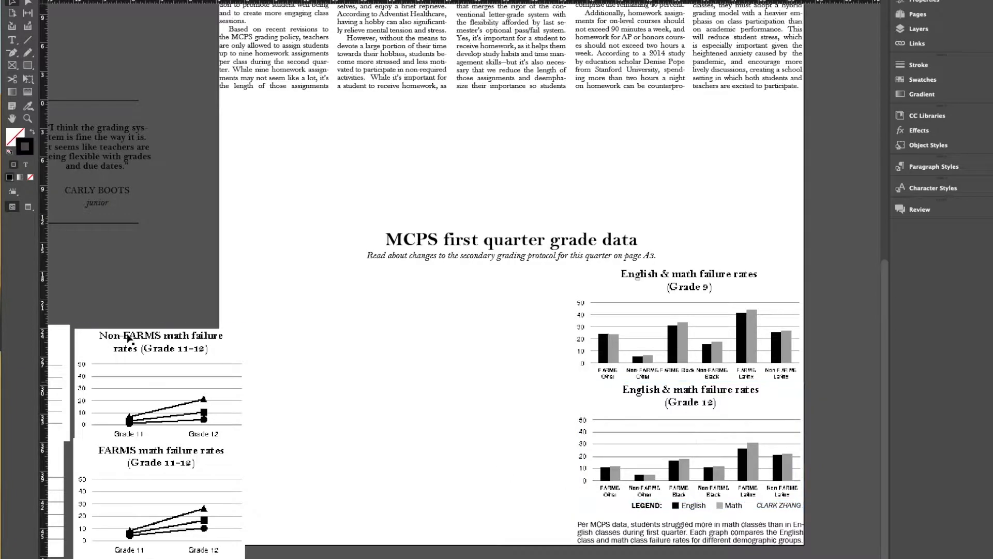
# - Move the line graph group back under the grade data heading, aligned with the page's inner edge beside the bar graphs
pyautogui.moveTo(129, 339); pyautogui.dragTo(443, 291)
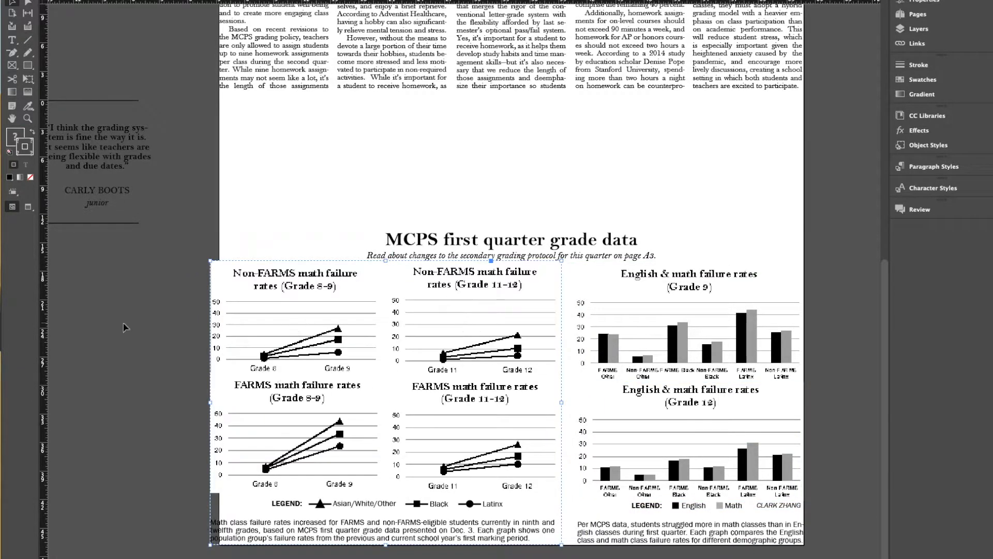
pyautogui.moveTo(370, 307); pyautogui.dragTo(372, 310)
pyautogui.click(304, 434)
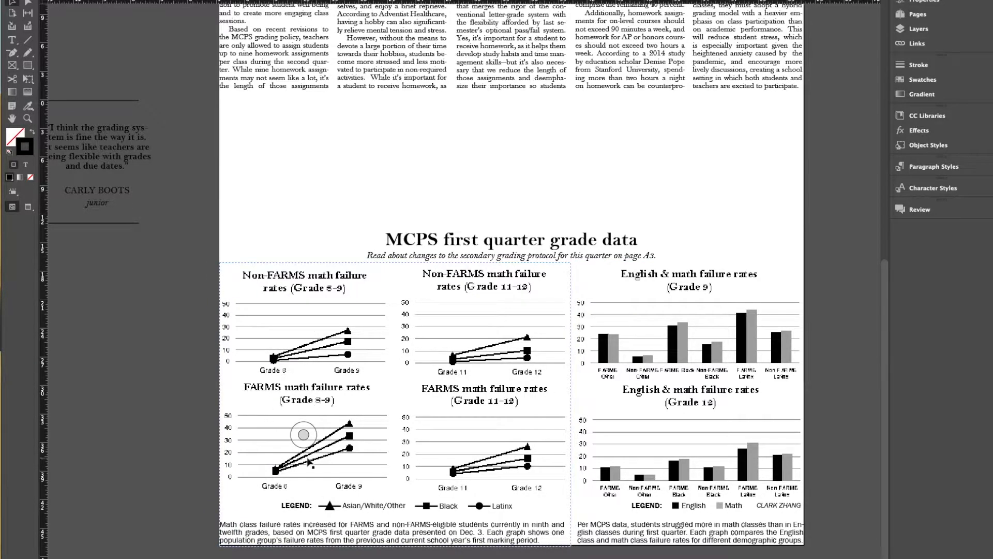
# - Shift the line graph group slightly upward to fine-tune its position under the heading
pyautogui.scroll(2, 309, 461)
pyautogui.click(483, 477)
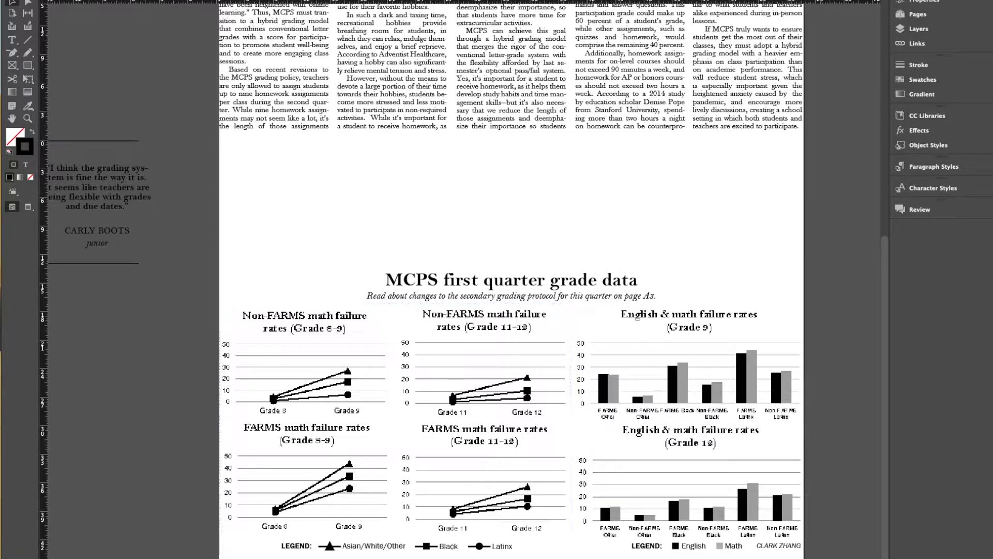
pyautogui.moveTo(297, 514); pyautogui.dragTo(297, 512)
pyautogui.click(304, 473)
pyautogui.click(307, 358)
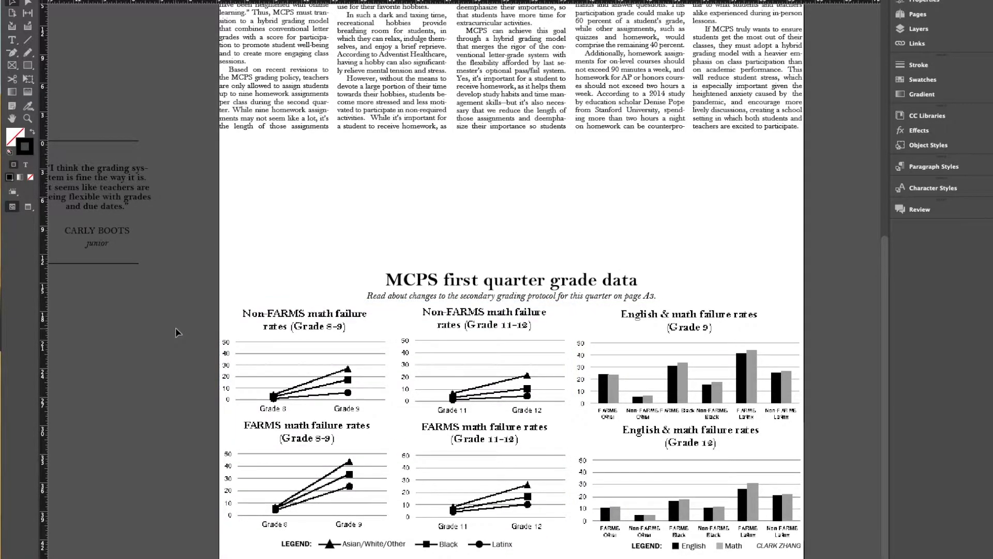
# - Ungroup the line graphs, legend and caption so each graph can be selected individually
pyautogui.click(247, 407)
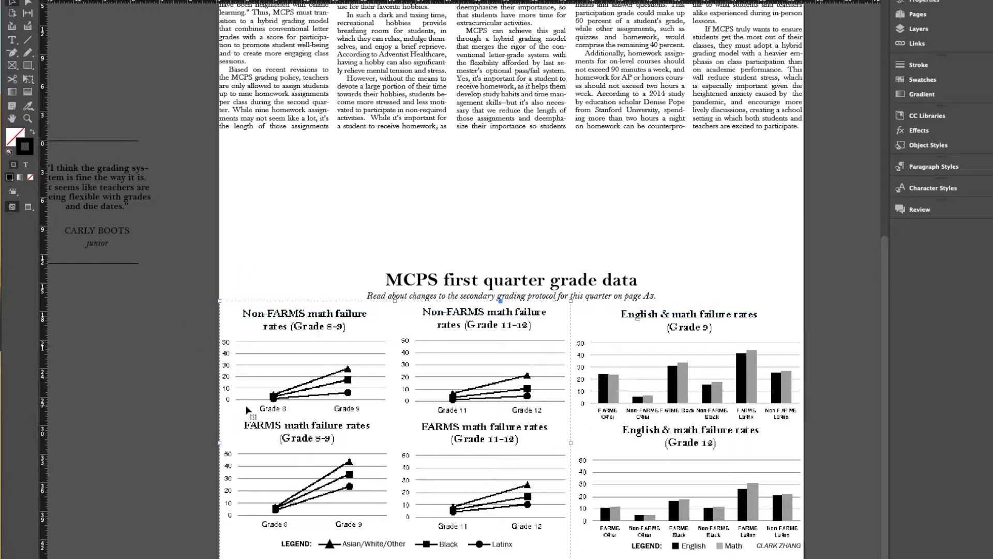
pyautogui.rightClick(248, 408)
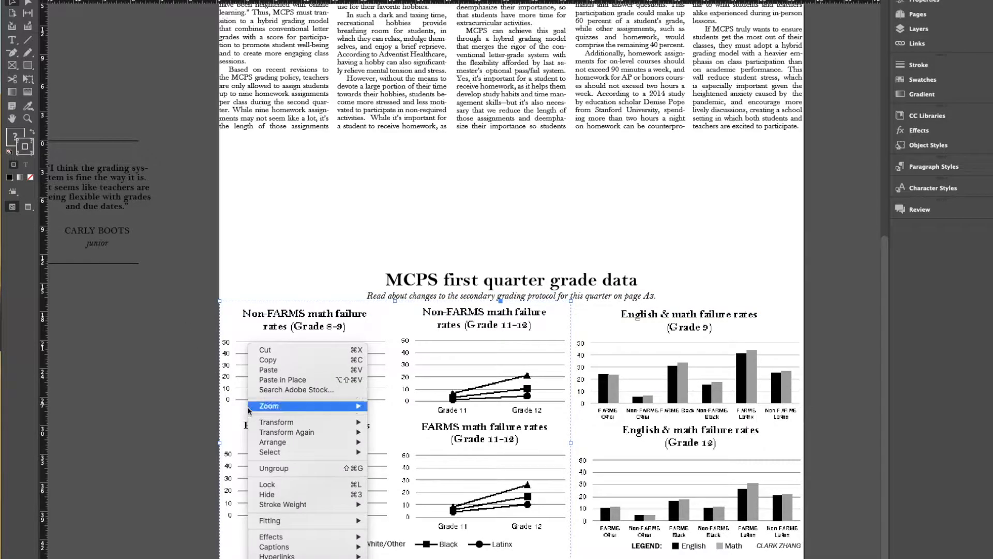
pyautogui.click(273, 467)
pyautogui.click(298, 447)
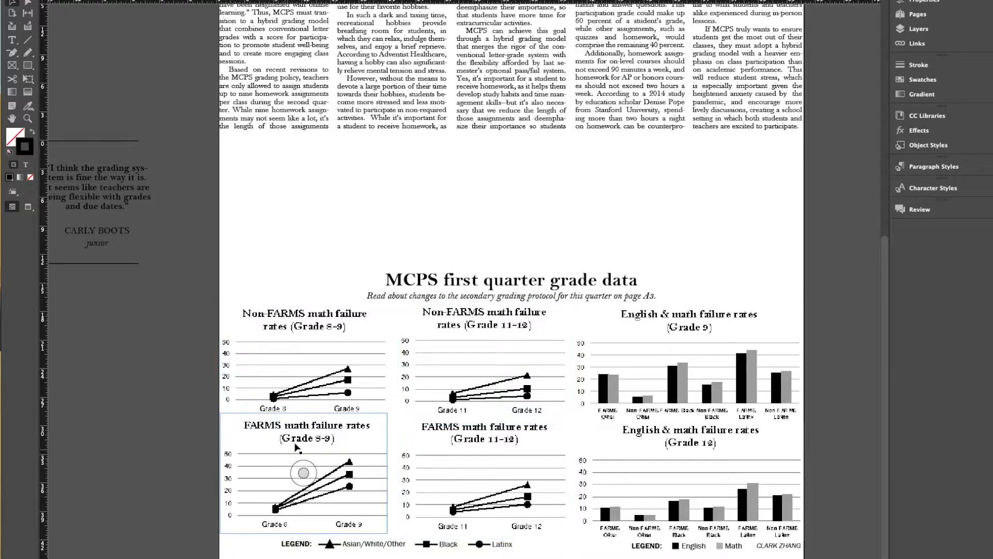
pyautogui.click(455, 469)
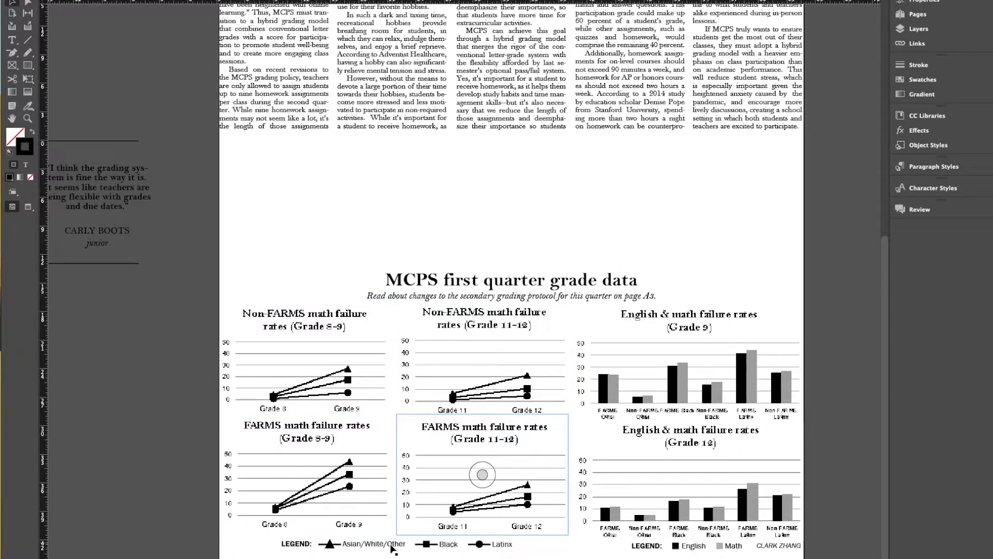
# - Move the soapbox group from the pasteboard back into the gap between the article and the grade data heading
pyautogui.scroll(8, 442, 532)
pyautogui.scroll(-9, 435, 490)
pyautogui.scroll(5, 362, 458)
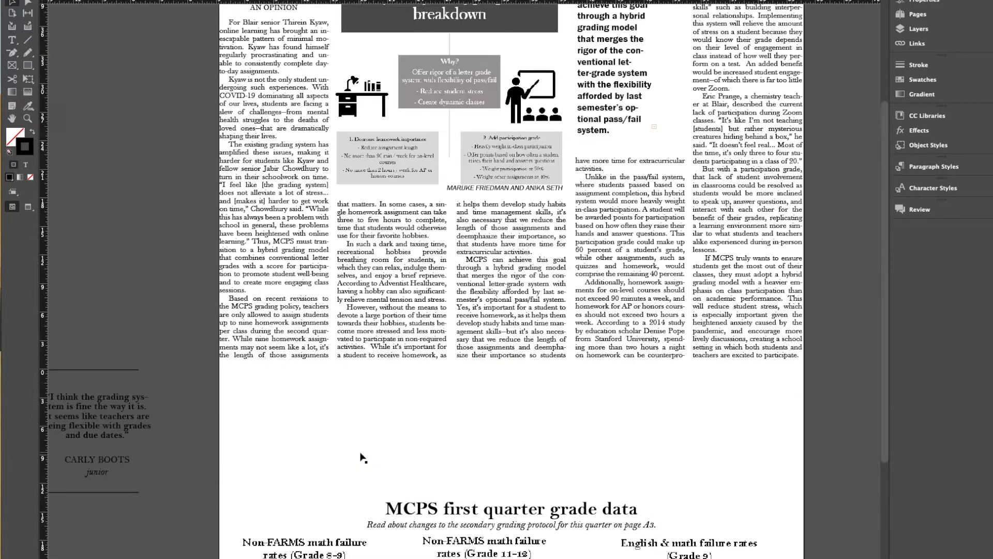
pyautogui.moveTo(119, 401); pyautogui.dragTo(717, 430)
pyautogui.click(848, 423)
pyautogui.click(859, 426)
# - Ungroup the soapbox section into its separate text frames and rules, and clear the selection
pyautogui.scroll(-5, 854, 430)
pyautogui.scroll(9, 847, 435)
pyautogui.scroll(-5, 392, 553)
pyautogui.click(505, 181)
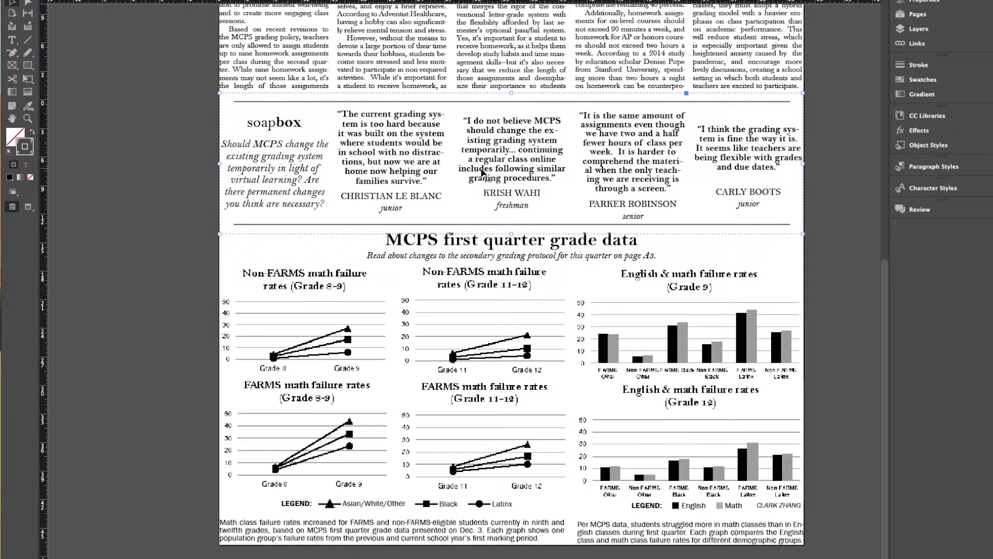
pyautogui.hotkey('ctrl', 'shift', 'g')
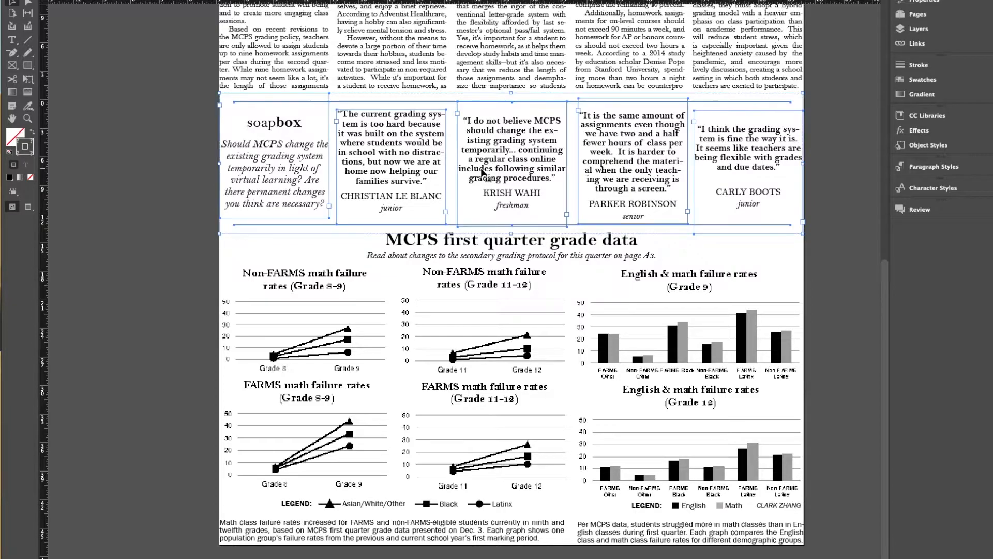
pyautogui.click(112, 213)
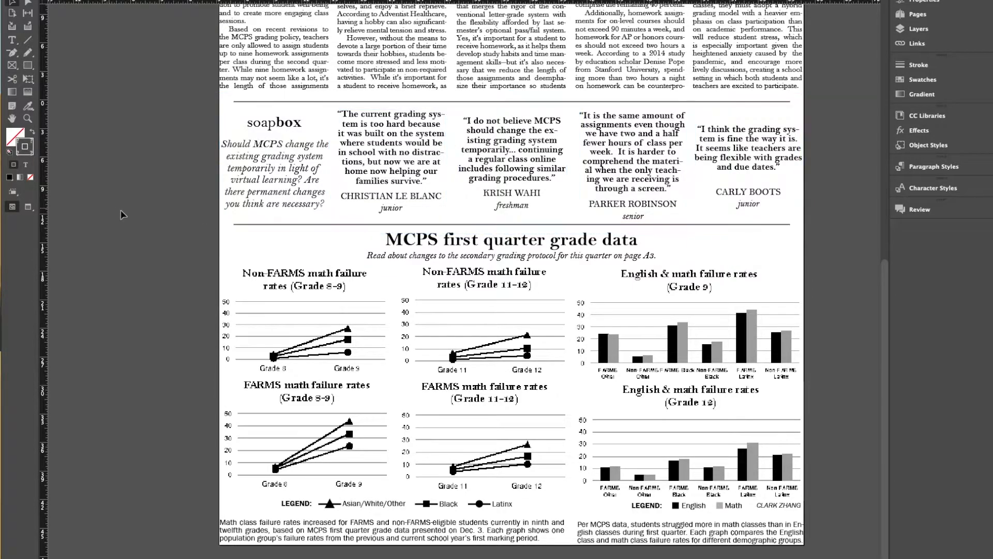
# - Try to resize the two article columns beneath the infographic together by lowering their shared top edge
pyautogui.scroll(6, 139, 214)
pyautogui.scroll(-1, 223, 258)
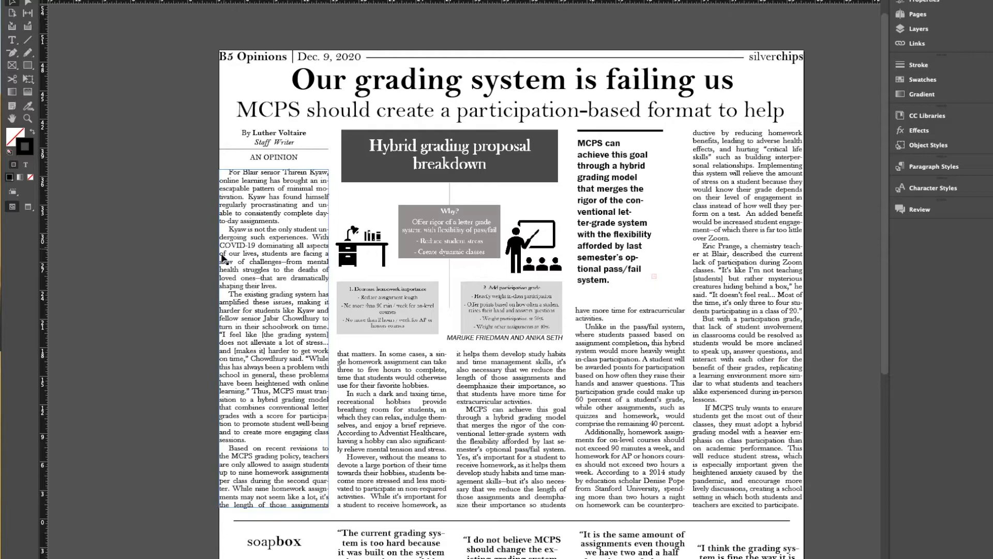
pyautogui.click(398, 369)
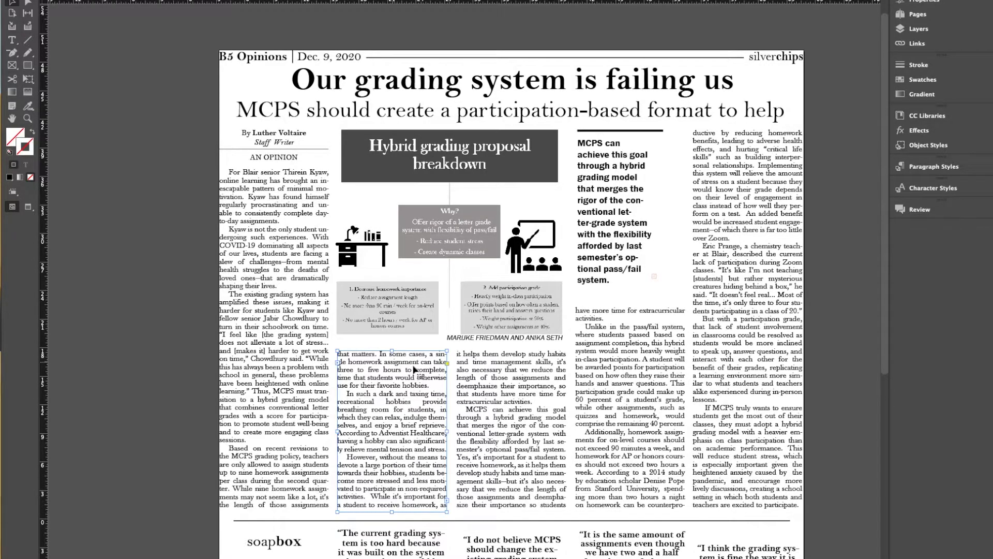
pyautogui.keyDown('shift'); pyautogui.click(473, 375); pyautogui.keyUp('shift')
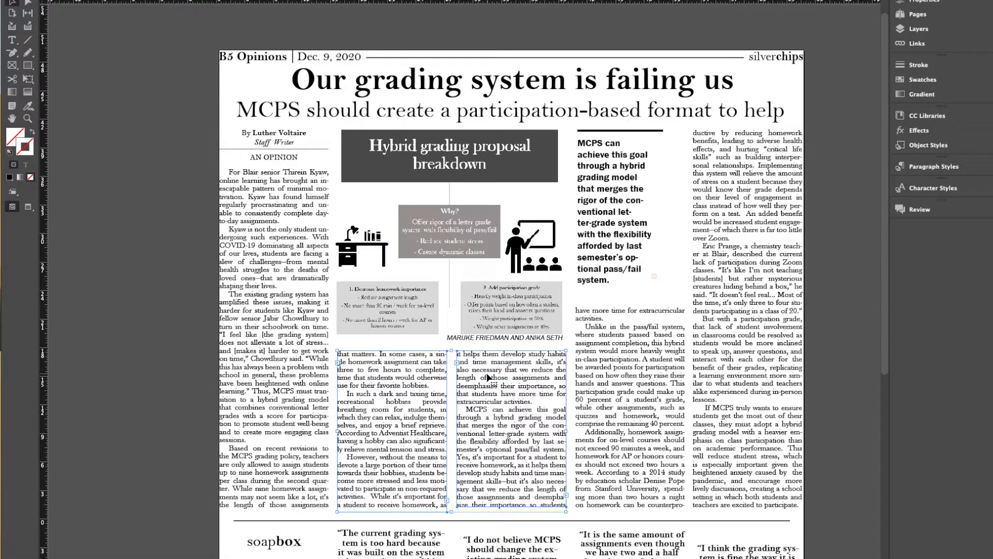
pyautogui.moveTo(451, 353)
pyautogui.mouseDown()
pyautogui.moveTo(452, 375)
pyautogui.moveTo(451, 344)
pyautogui.moveTo(451, 366)
pyautogui.mouseUp()
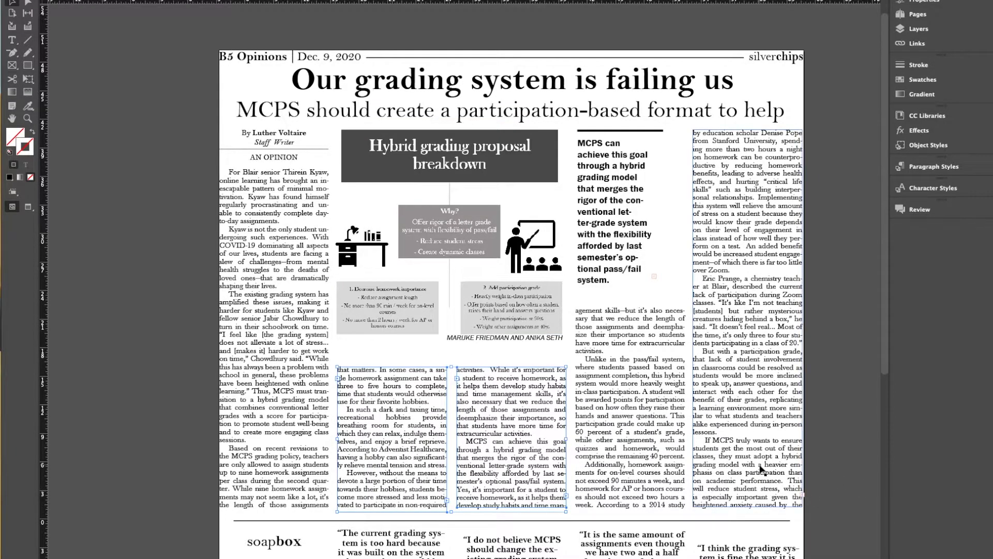
pyautogui.moveTo(452, 365); pyautogui.dragTo(452, 362)
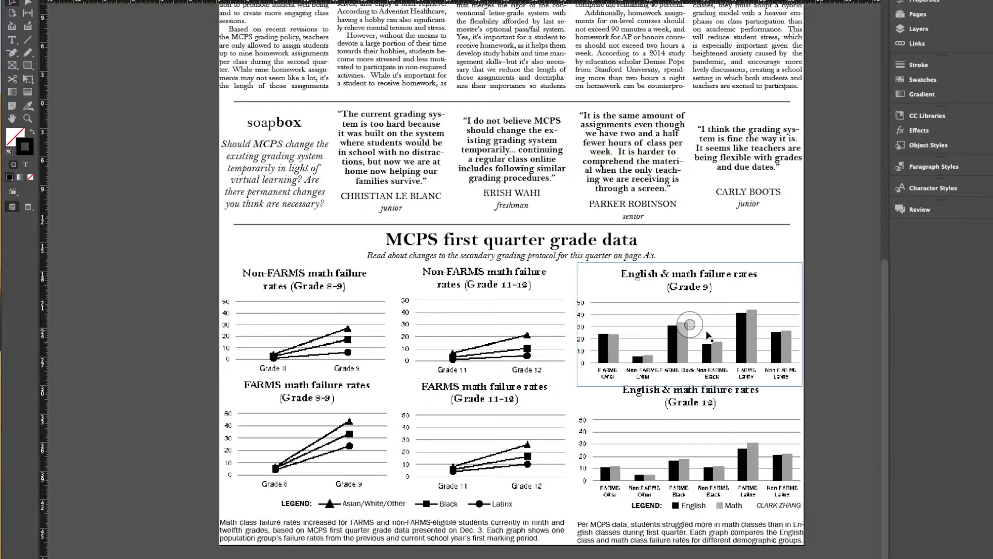
pyautogui.scroll(8, 842, 365)
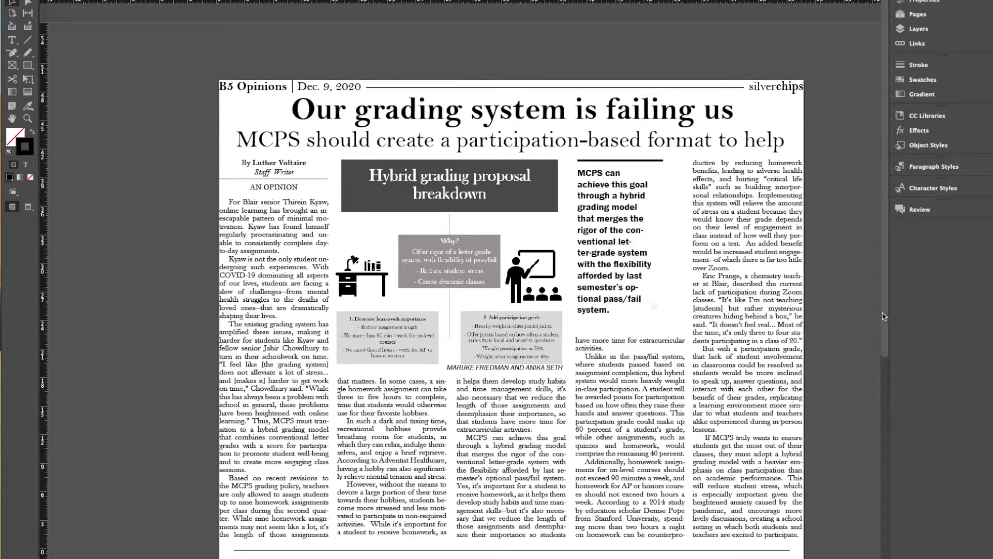